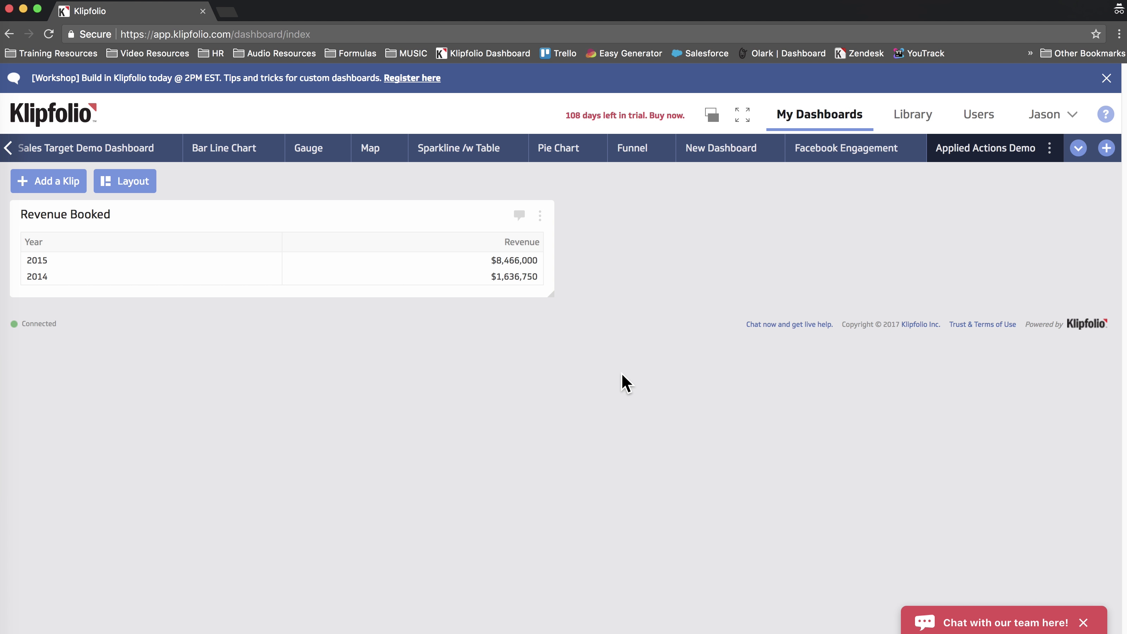
Create a new custom Table klip using the existing Example: Sales Booked data source.
click(56, 184)
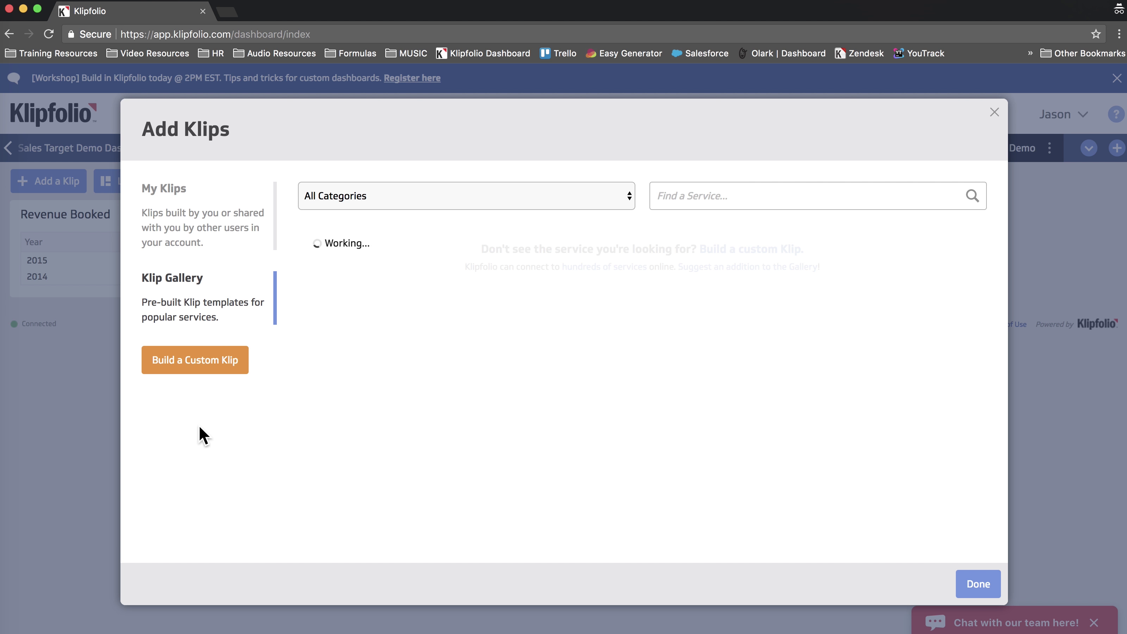
click(200, 363)
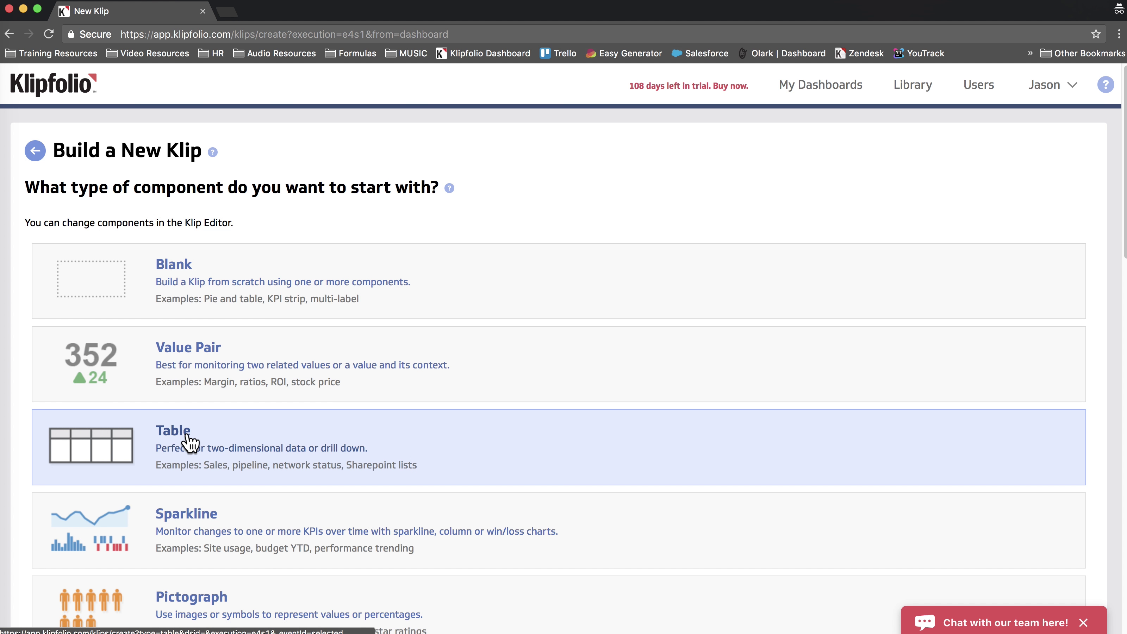
click(188, 438)
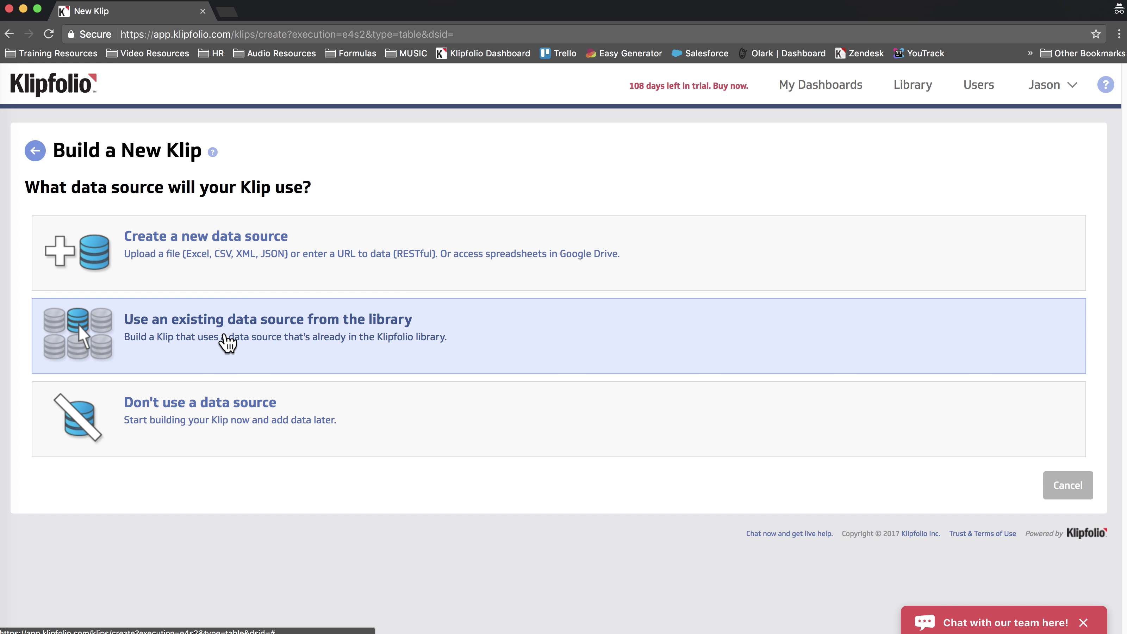
click(225, 337)
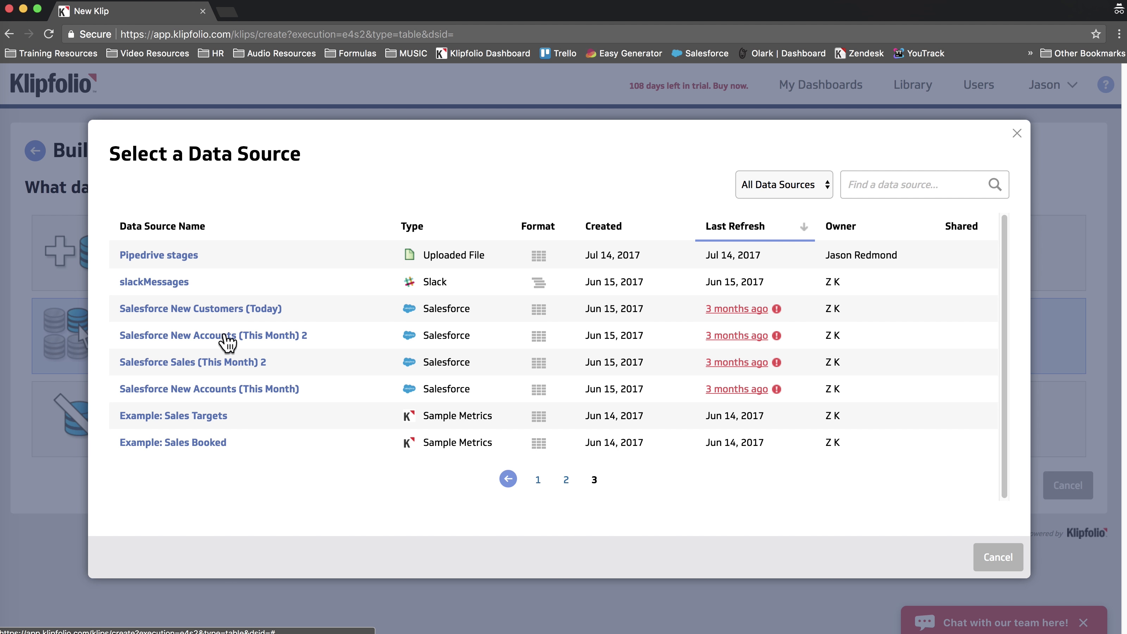
click(191, 442)
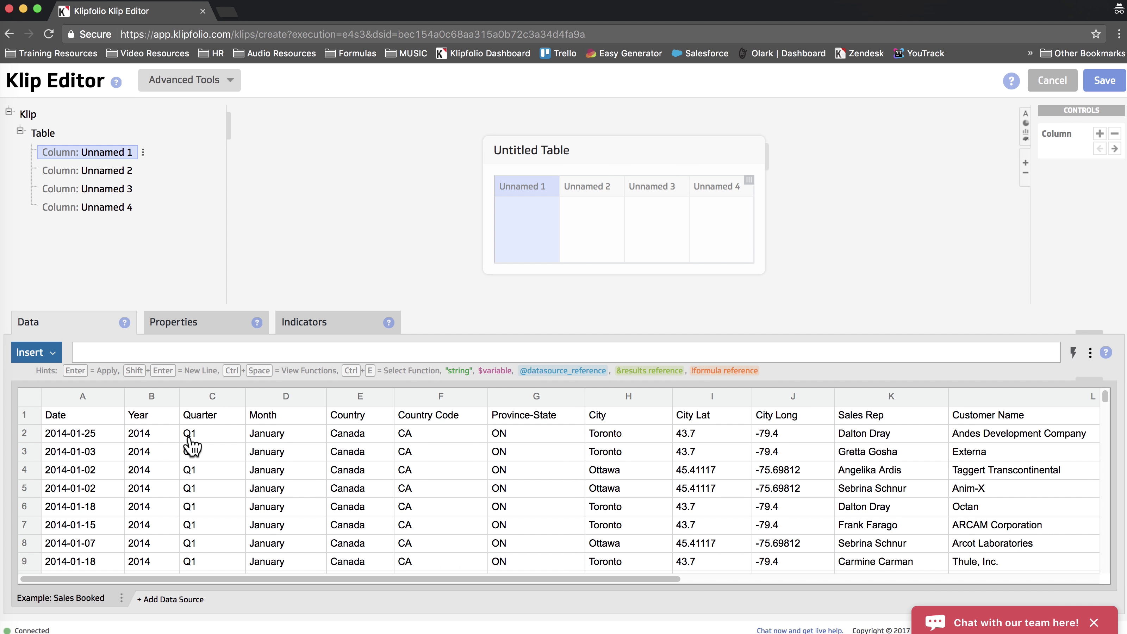
Fill the first column with Year from column B and the second with Revenue from column S.
click(155, 396)
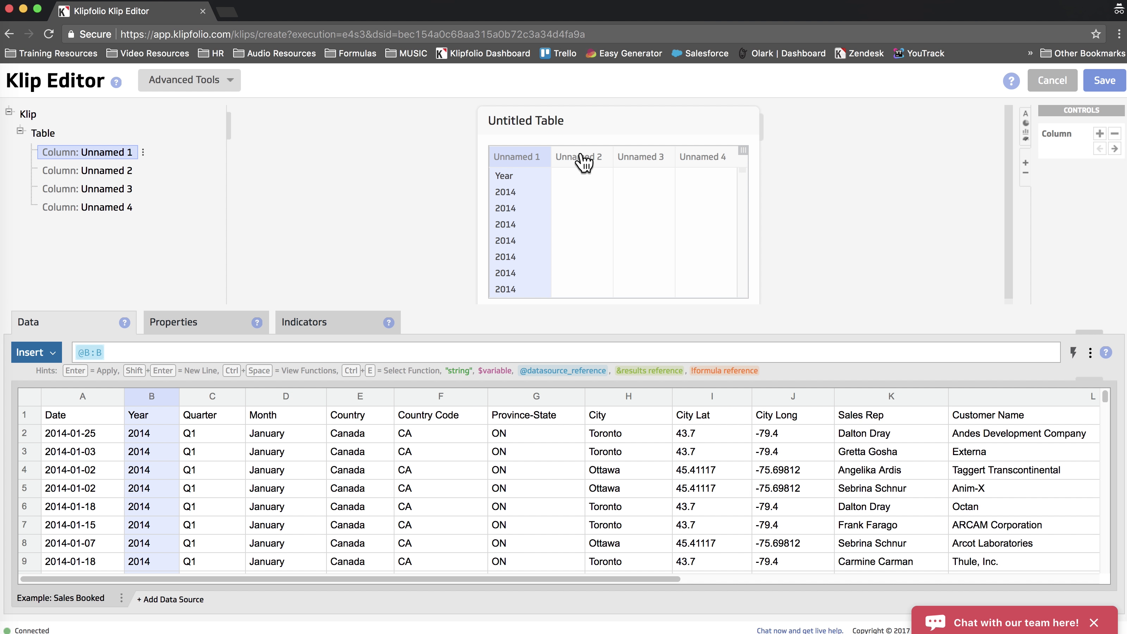
click(582, 158)
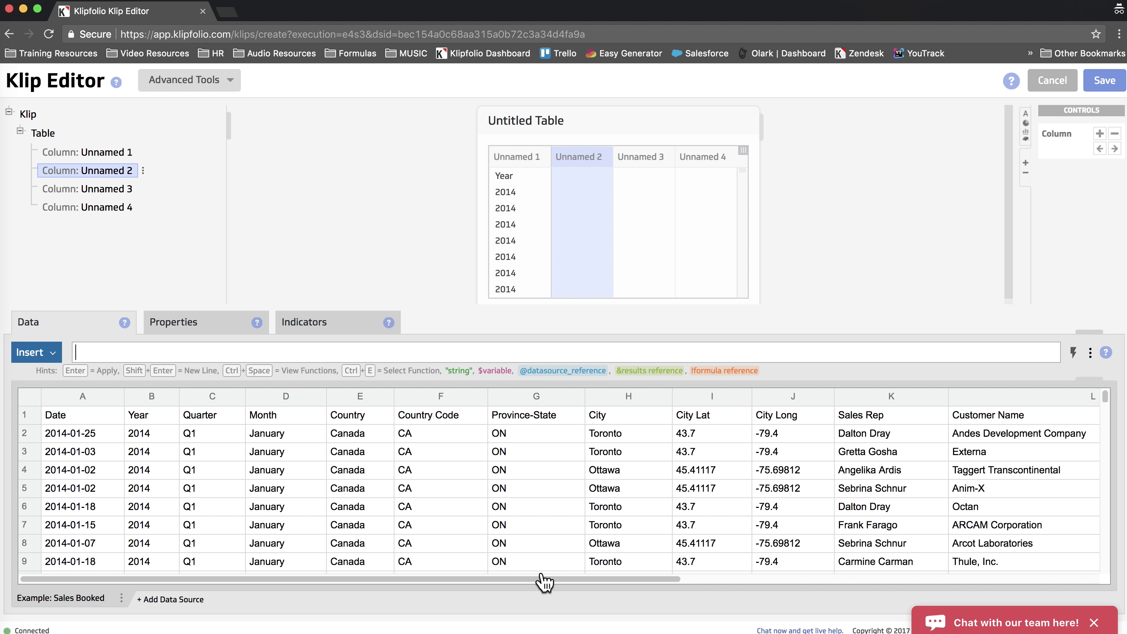
drag(542, 582, 990, 583)
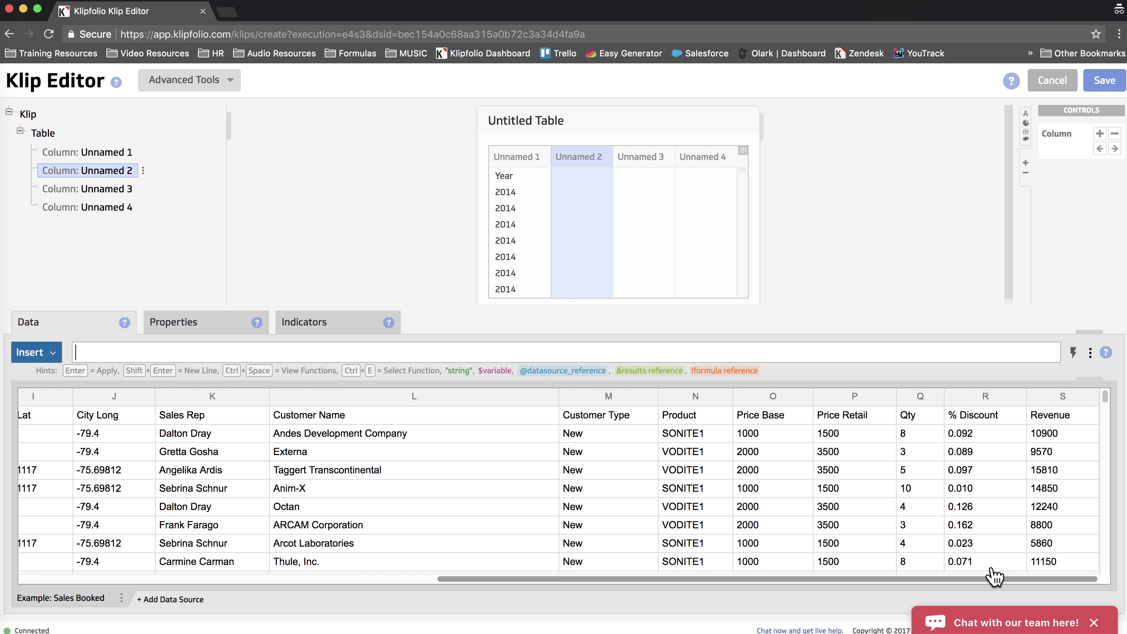
click(1058, 399)
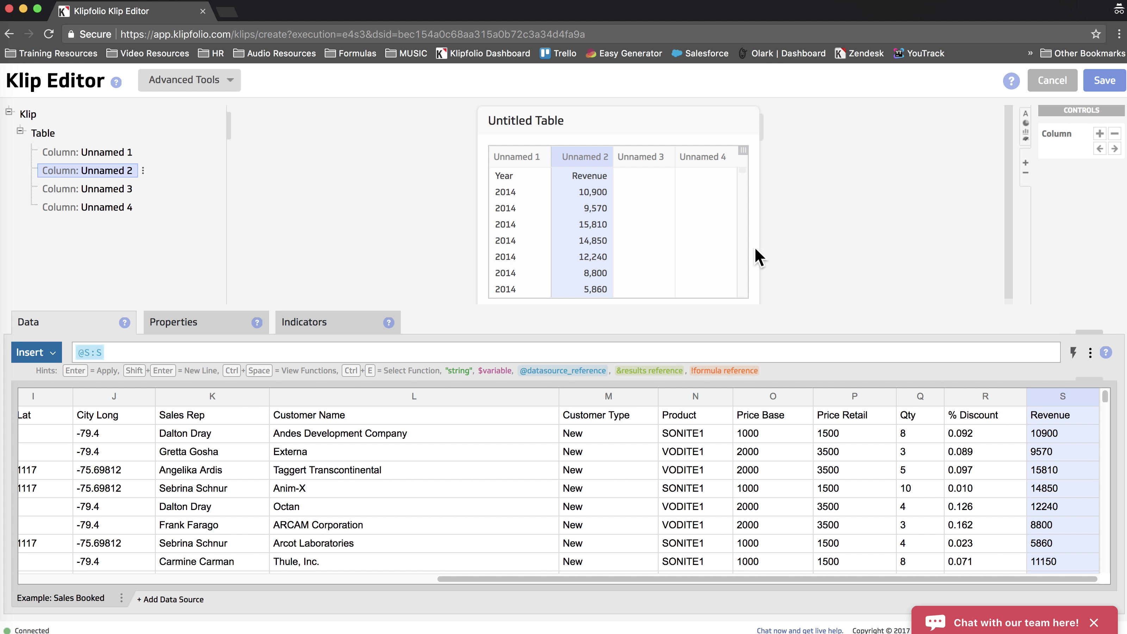
Delete the unused third and fourth columns.
right_click(641, 165)
click(674, 219)
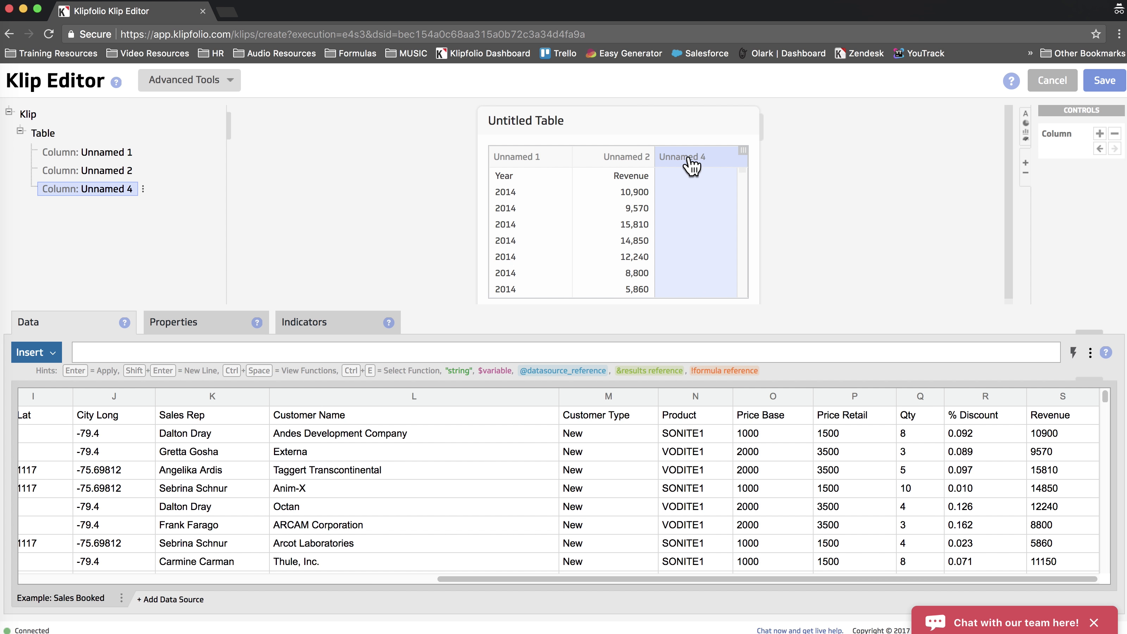
right_click(691, 167)
click(735, 216)
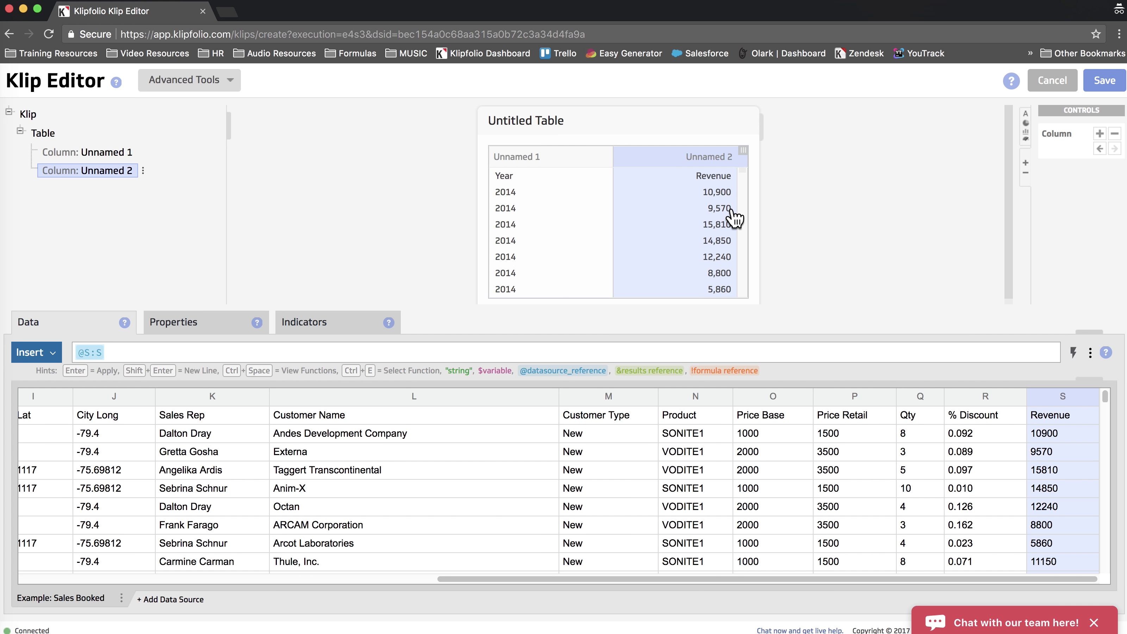
Turn off automatic formatting and set the Revenue column's format to Currency.
click(203, 325)
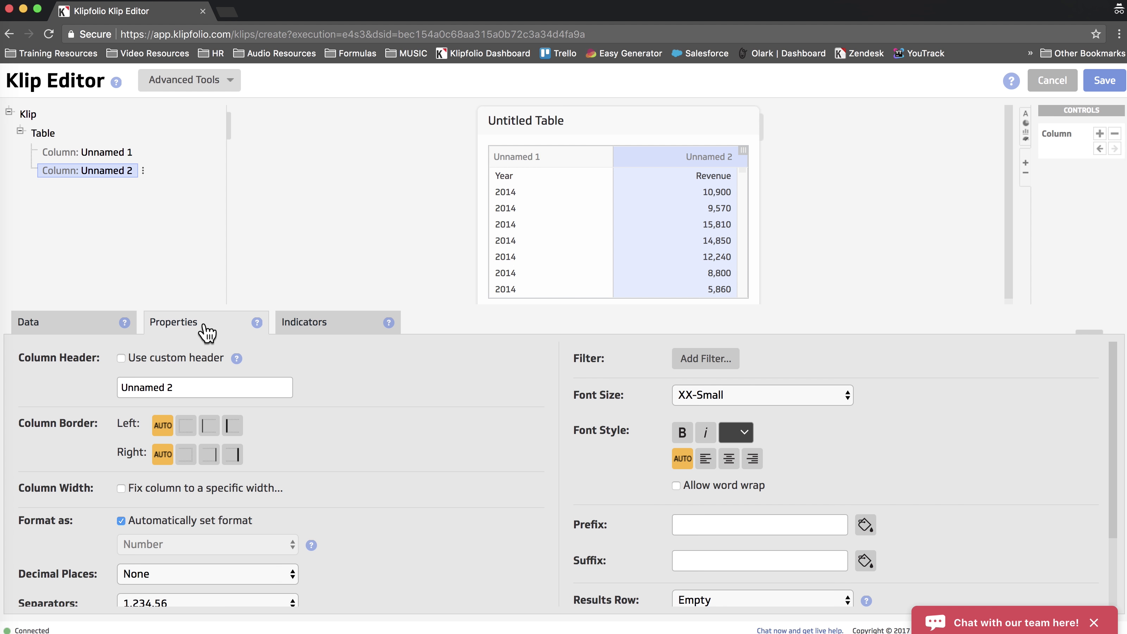
click(179, 522)
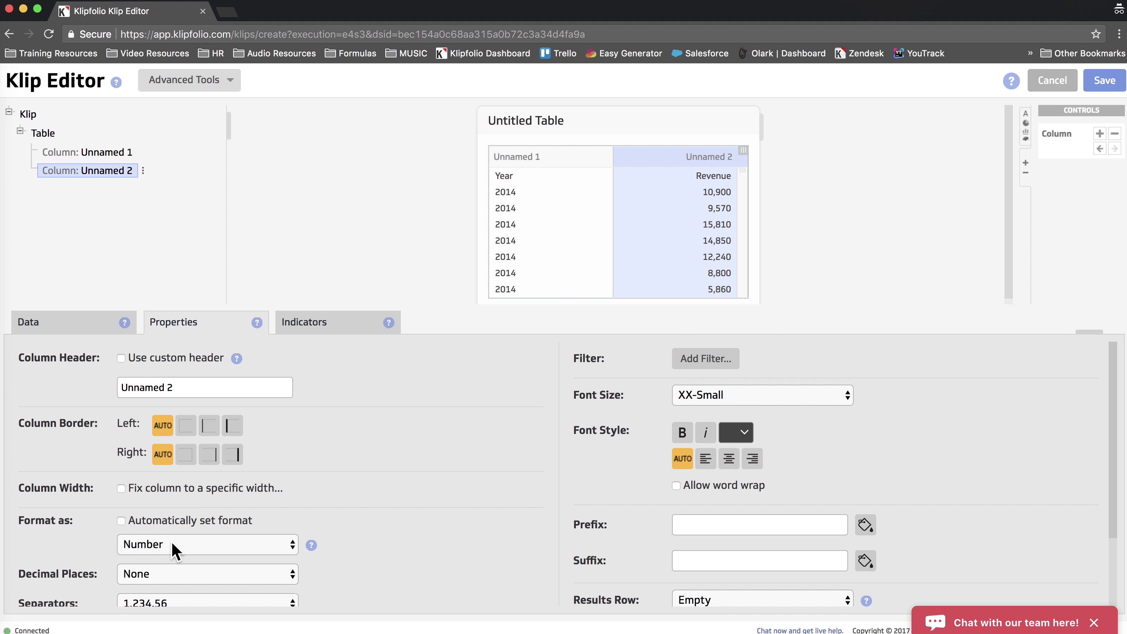
click(175, 550)
click(173, 560)
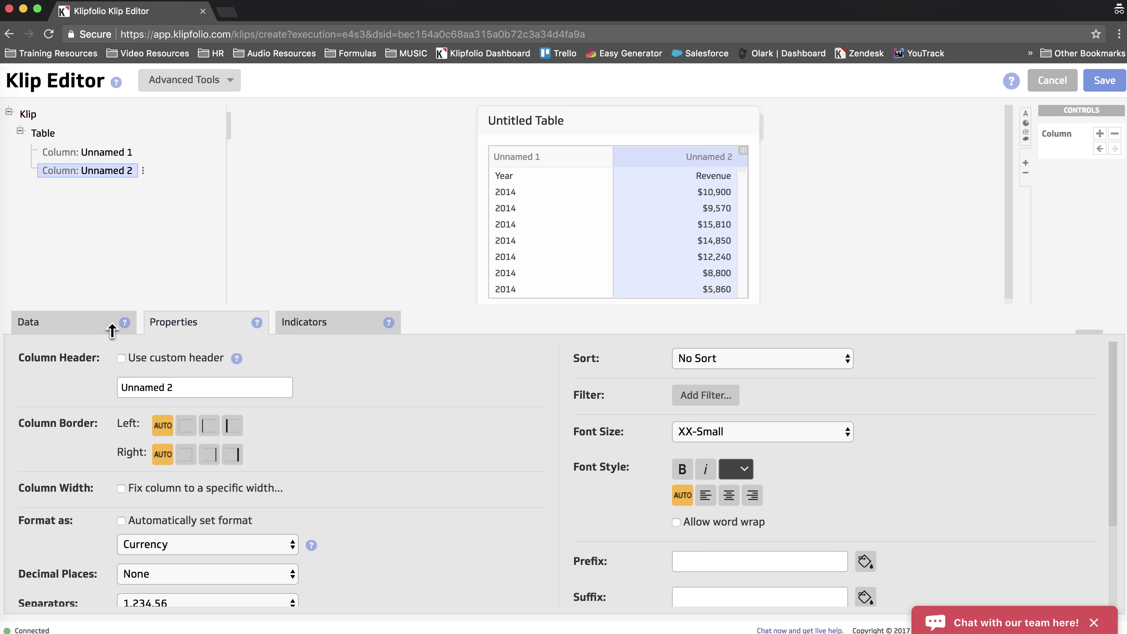
click(95, 153)
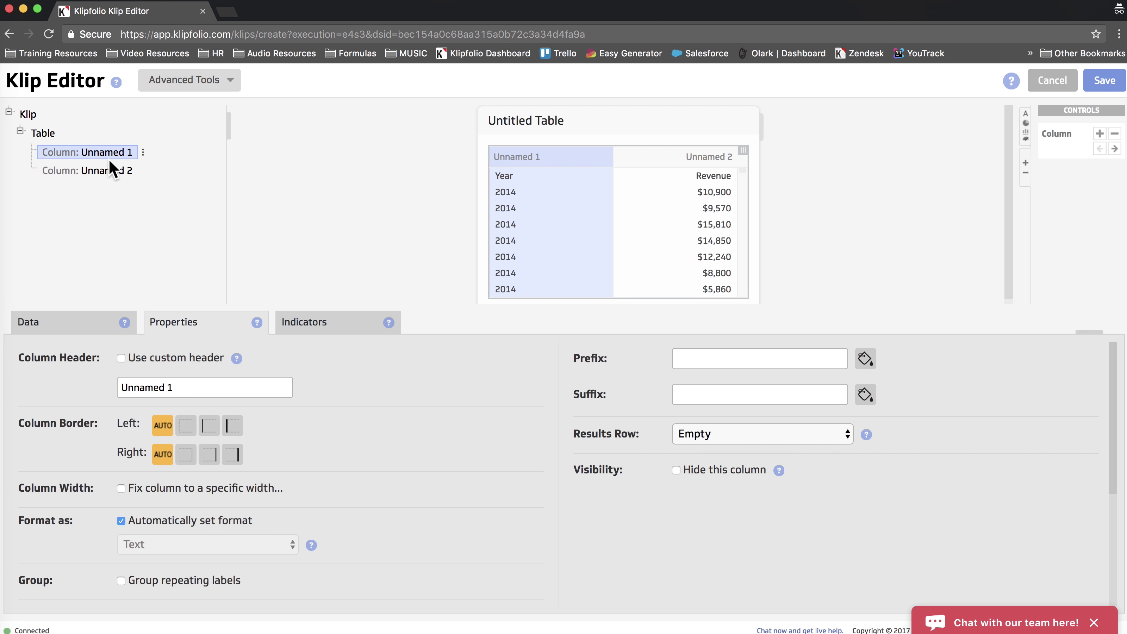
Enable 'Group repeating labels' on the Year column to collapse rows into yearly revenue totals.
click(149, 153)
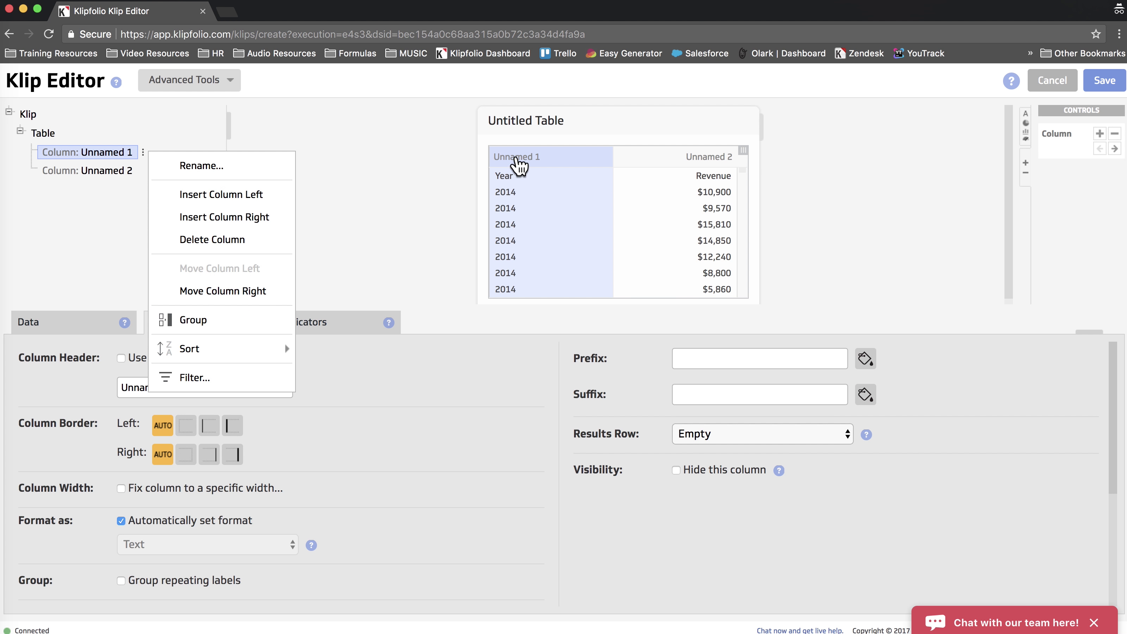
right_click(523, 157)
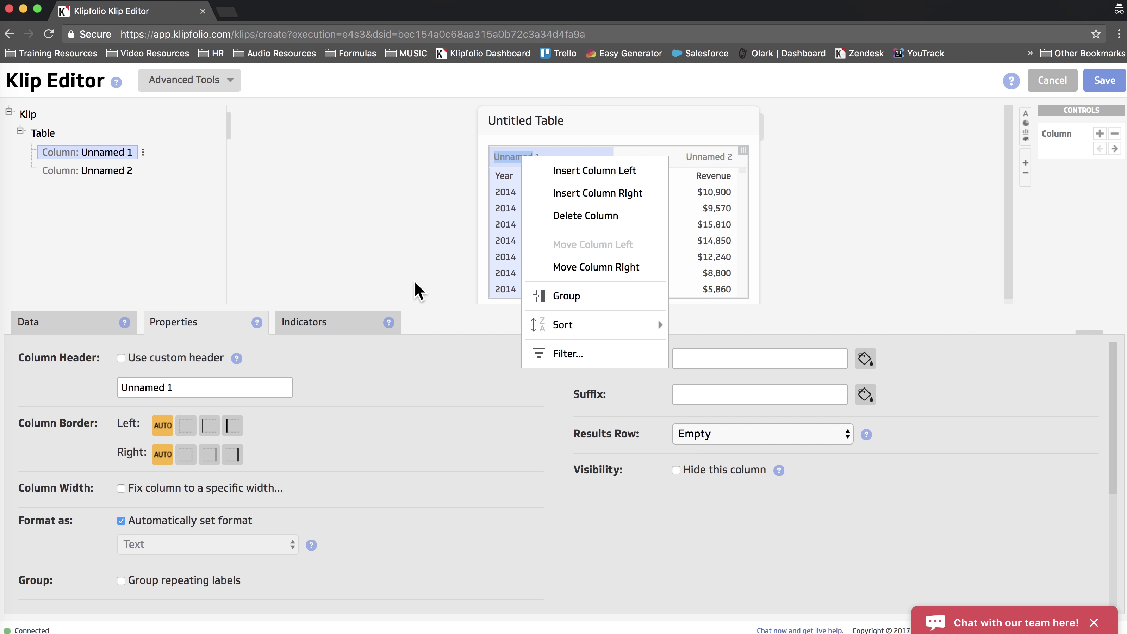
click(412, 290)
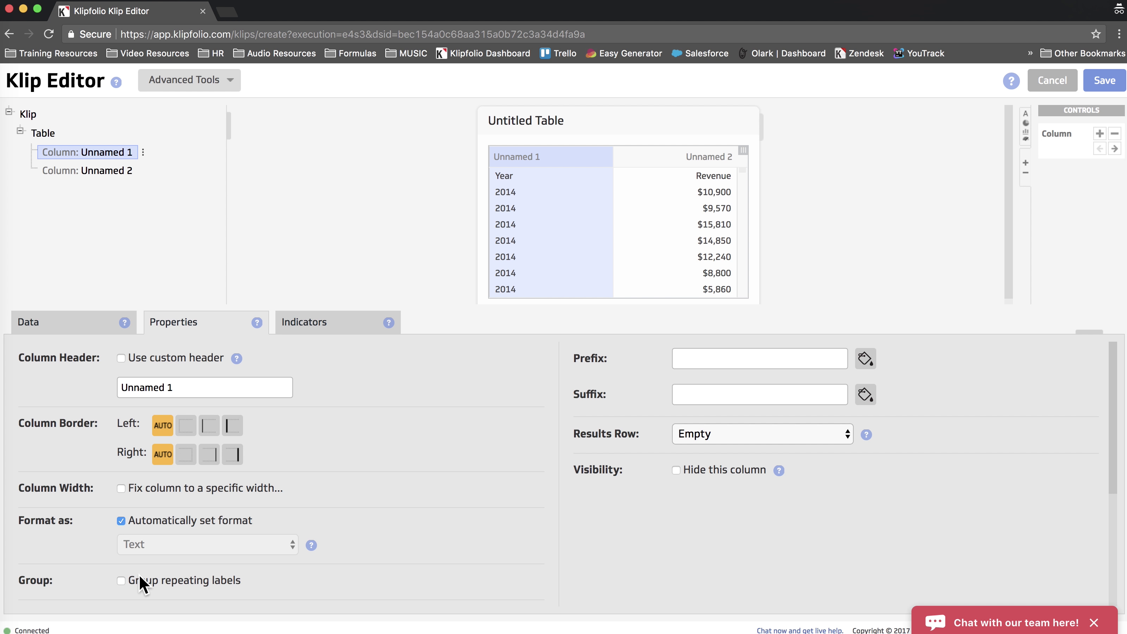
click(121, 581)
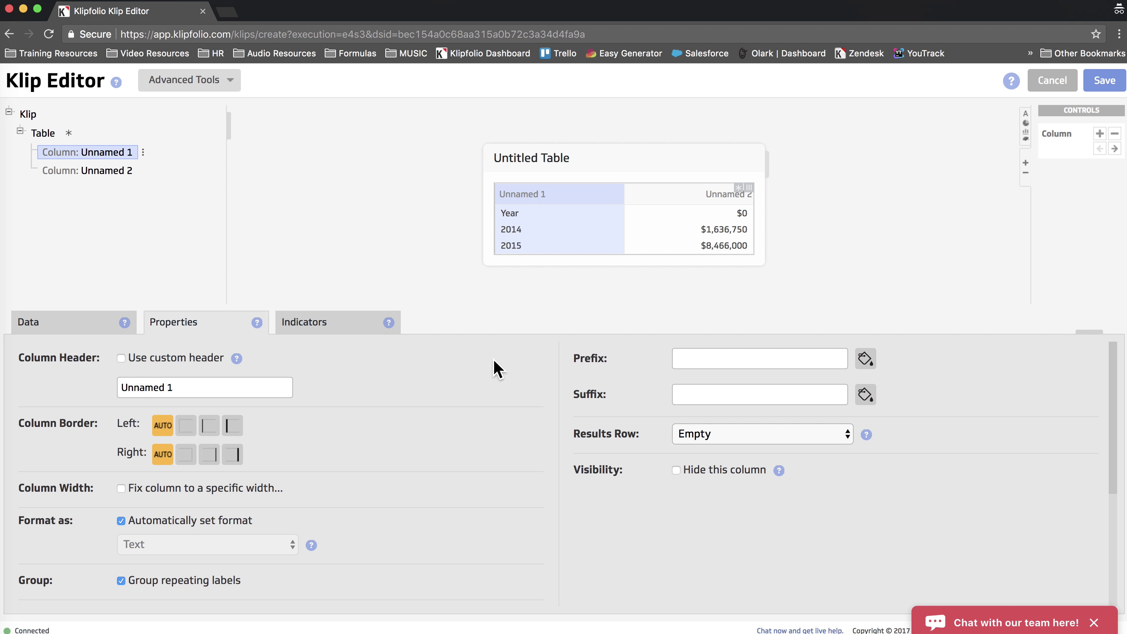
Filter the Year column to exclude the stray 'Year' value, keeping only 2014 and 2015.
right_click(528, 199)
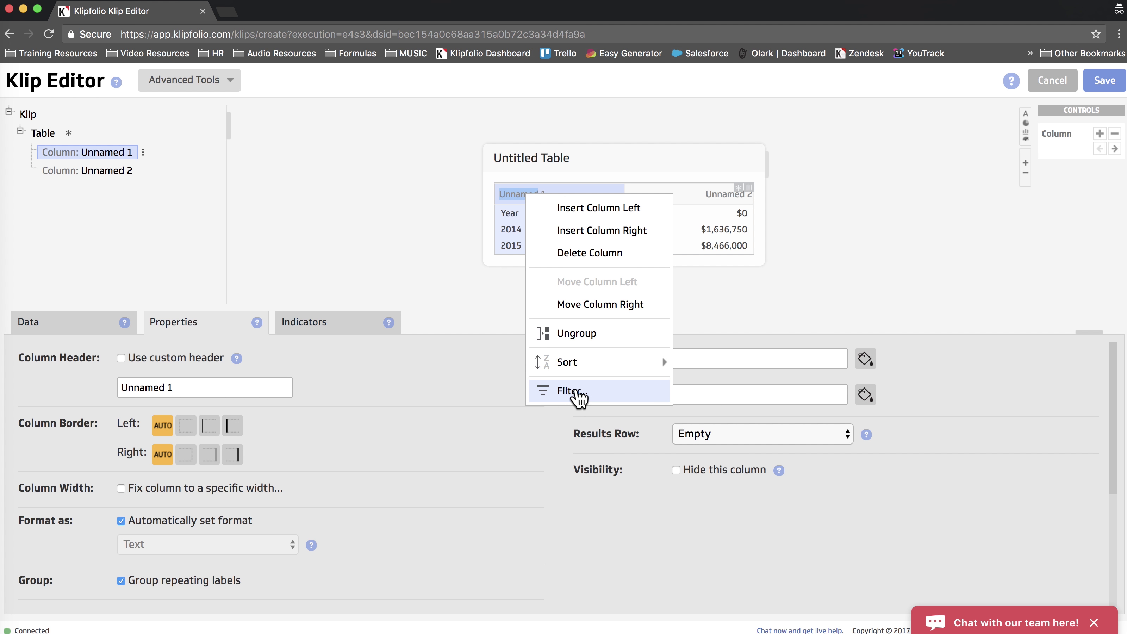
click(577, 393)
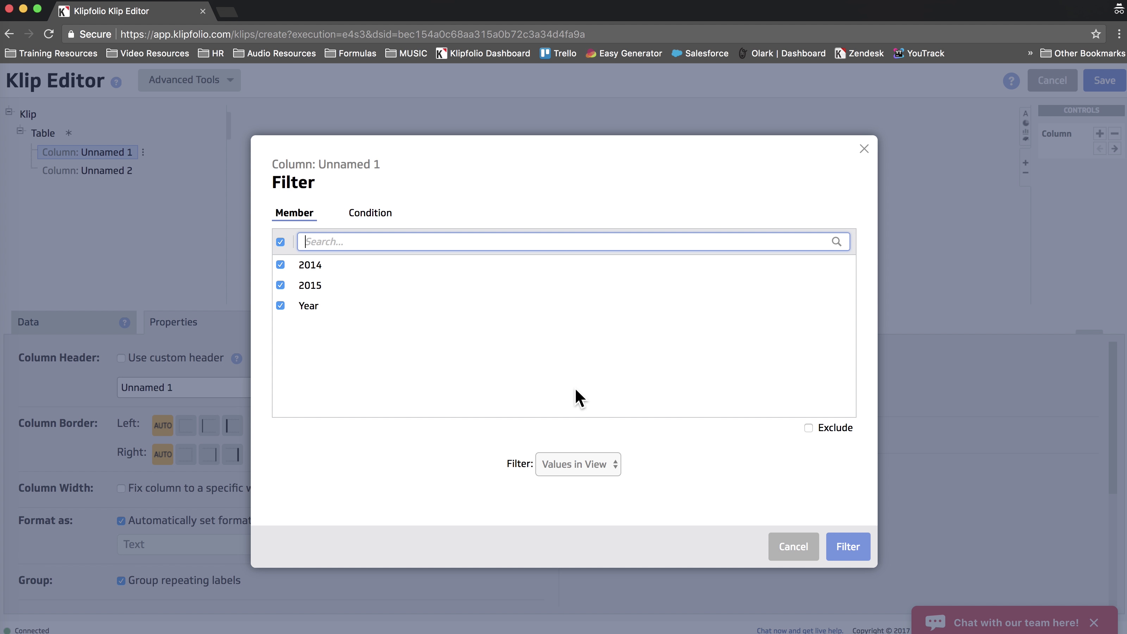
click(280, 306)
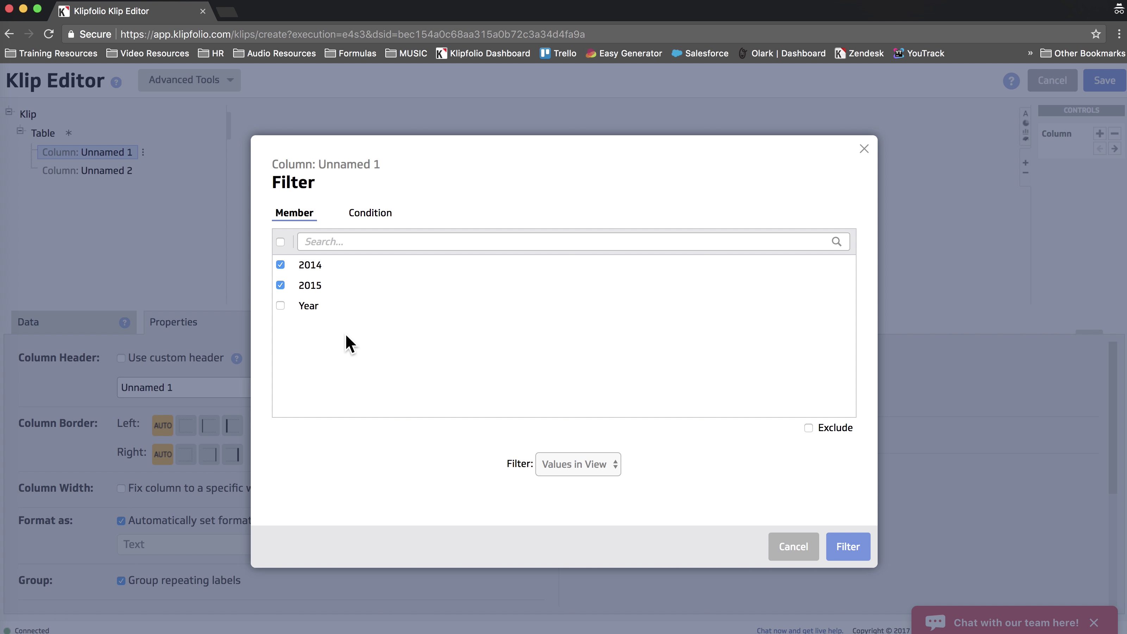
click(280, 304)
right_click(278, 285)
key(Escape)
click(280, 285)
click(280, 265)
click(809, 428)
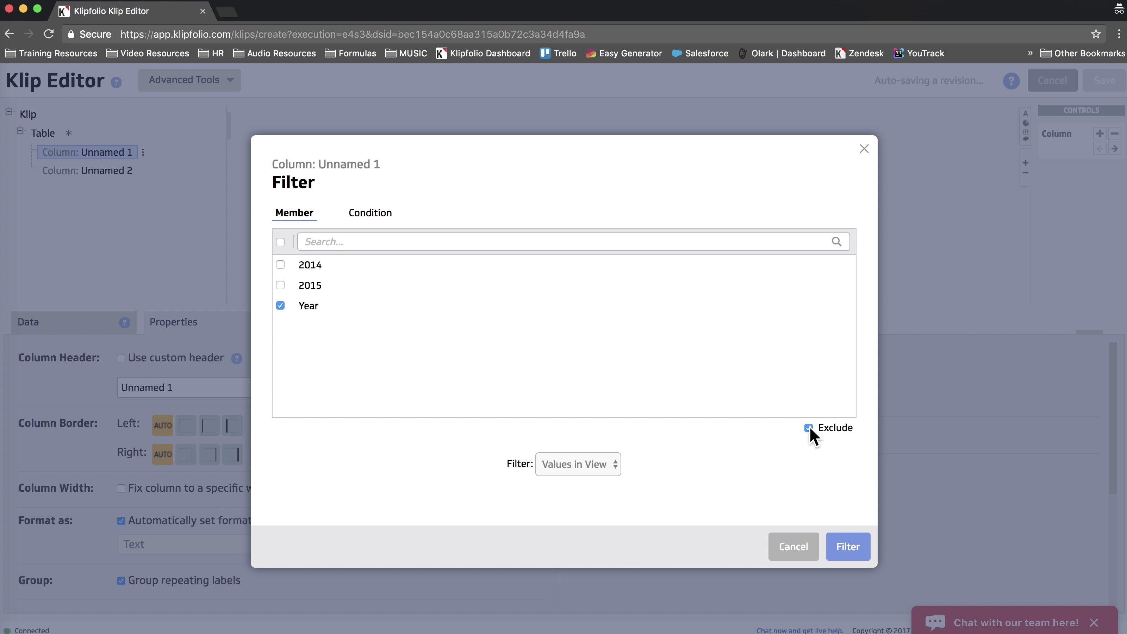
click(844, 547)
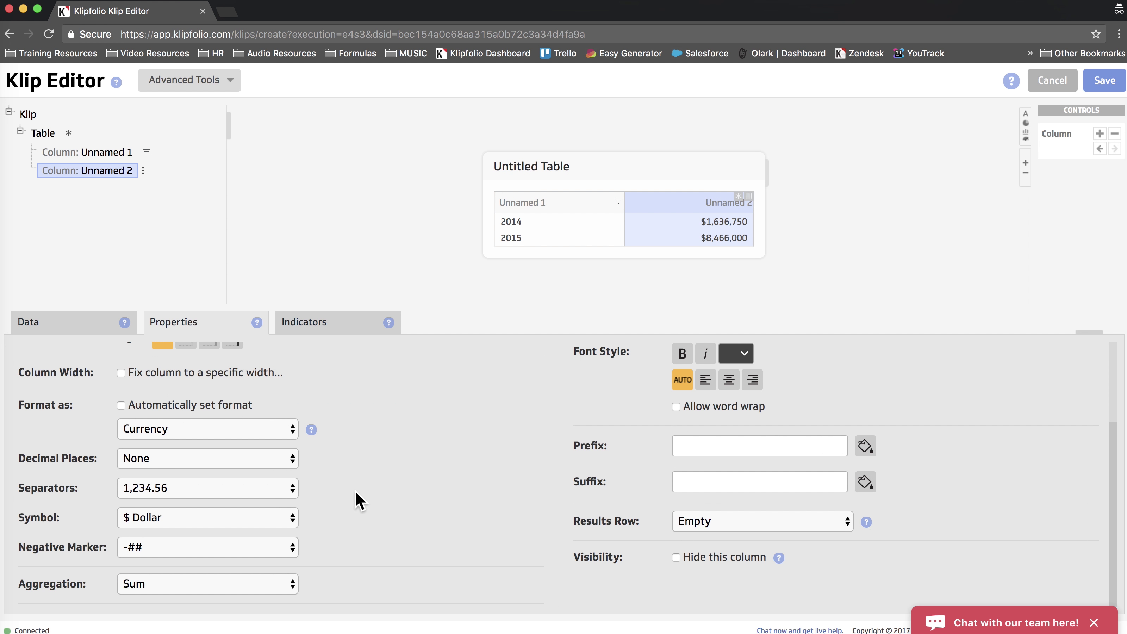
Sort the Year column Z to A so 2015 appears above 2014.
double_click(536, 203)
right_click(537, 208)
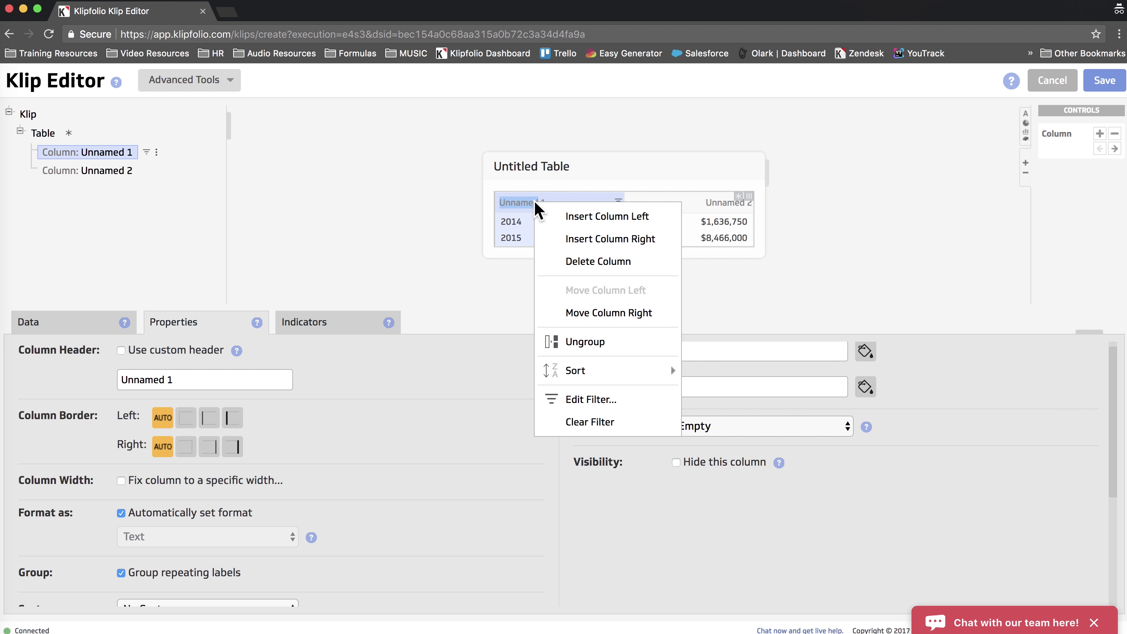
mouse_move(588, 371)
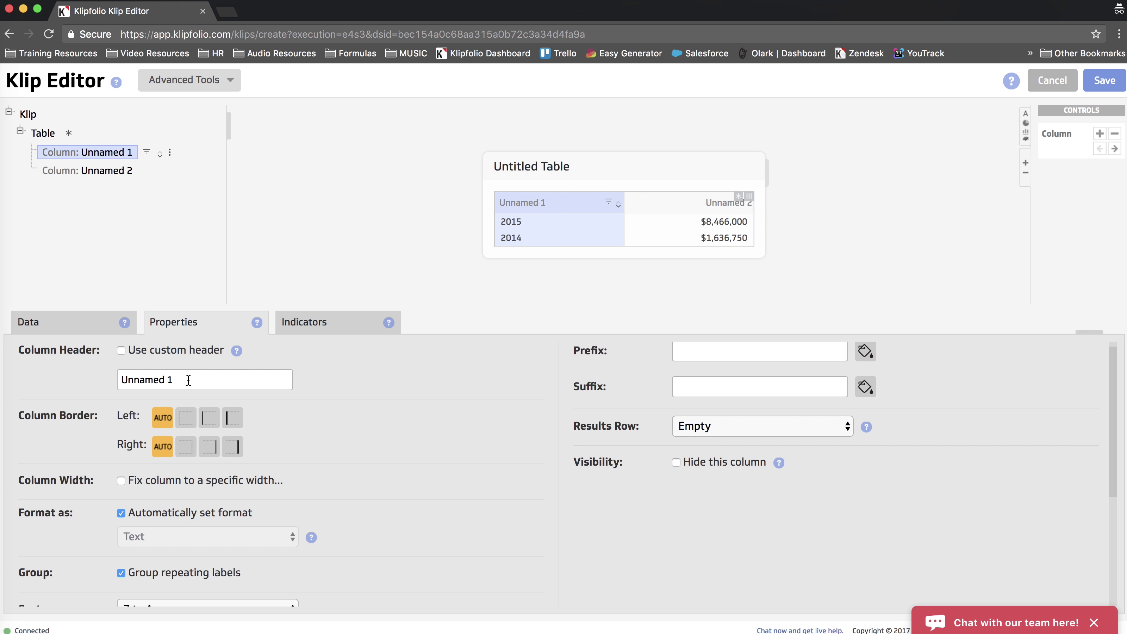
Rename the column headers to 'Year' and 'Revenue'.
key(super+a)
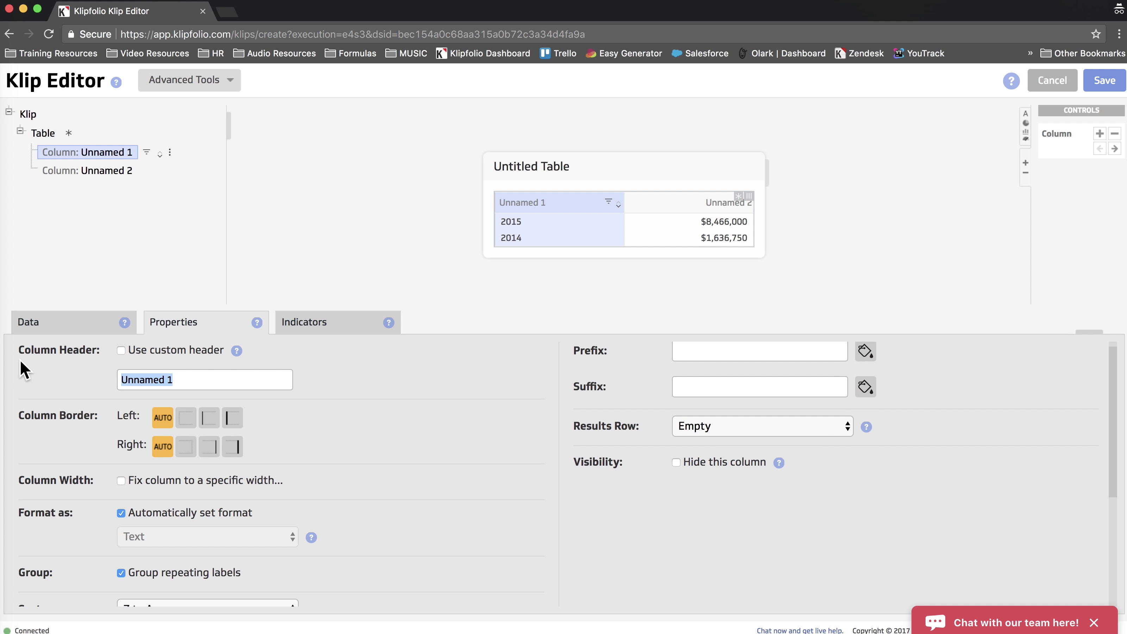
text(Year)
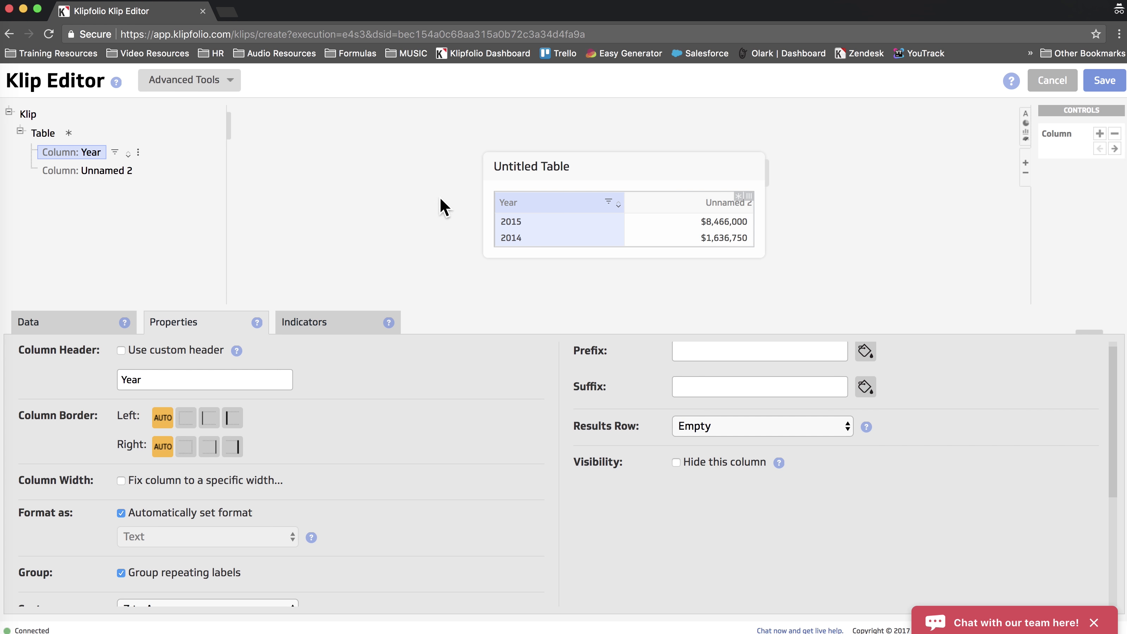
click(680, 216)
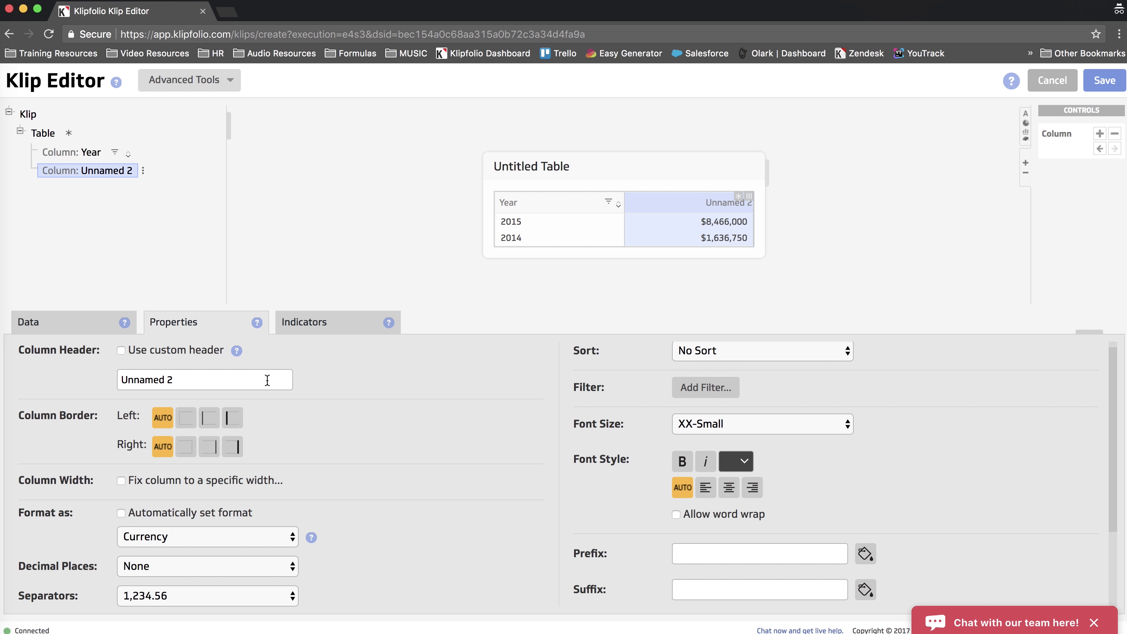
click(249, 382)
key(super+a)
text(Revenue)
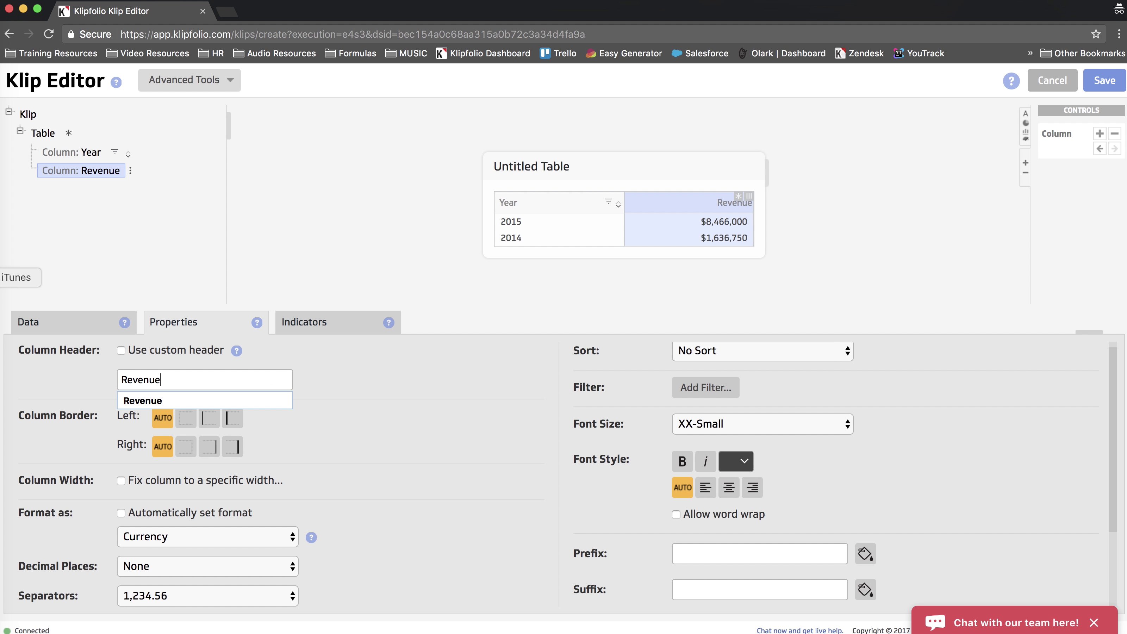
Title the klip 'Revenue Booked', correcting the missing 'B'.
click(509, 177)
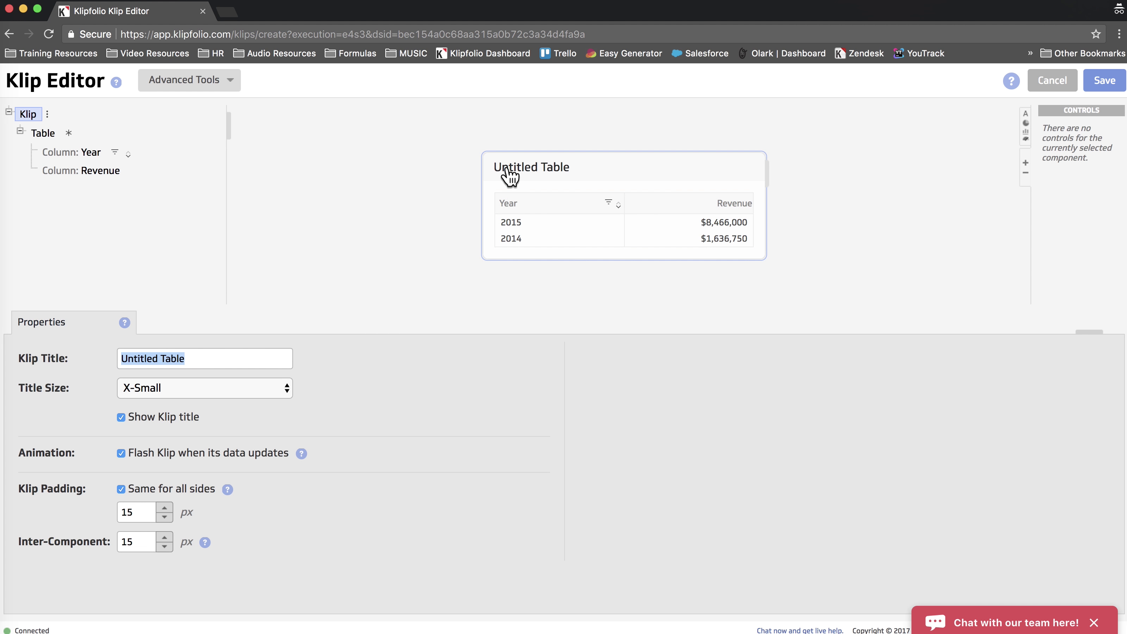
text(Revenue ooked)
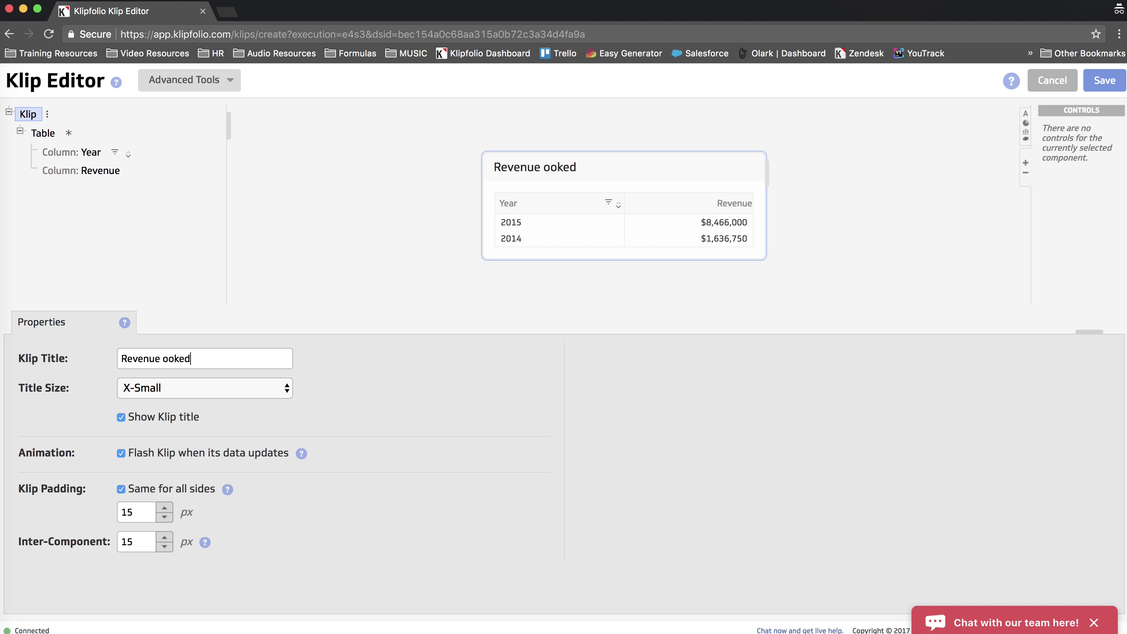
click(163, 358)
text(B)
Save the Revenue Booked klip and finish adding it to the dashboard.
click(1102, 85)
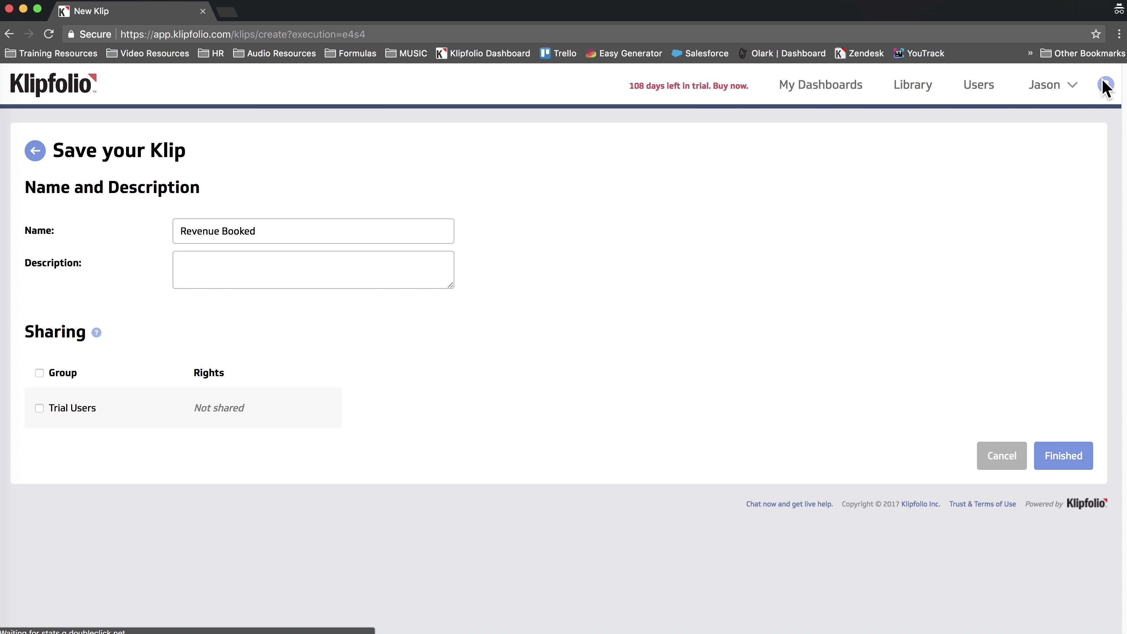
click(1077, 455)
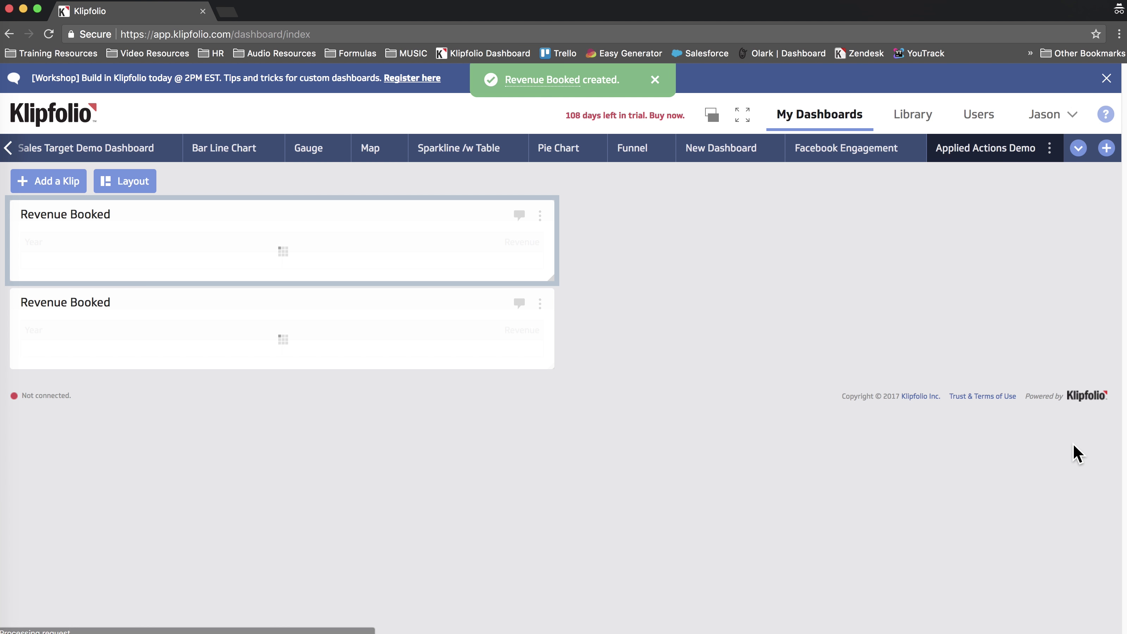